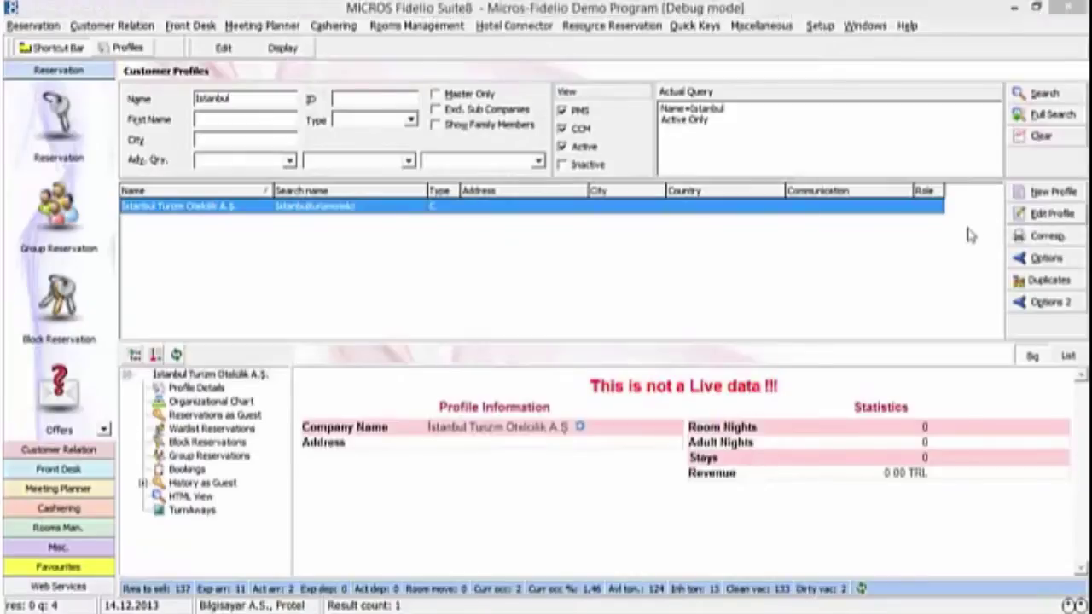
# Step: Validate the company's VAT Number card against the tax registry, then save the entry and profile
pyautogui.click(664, 382)
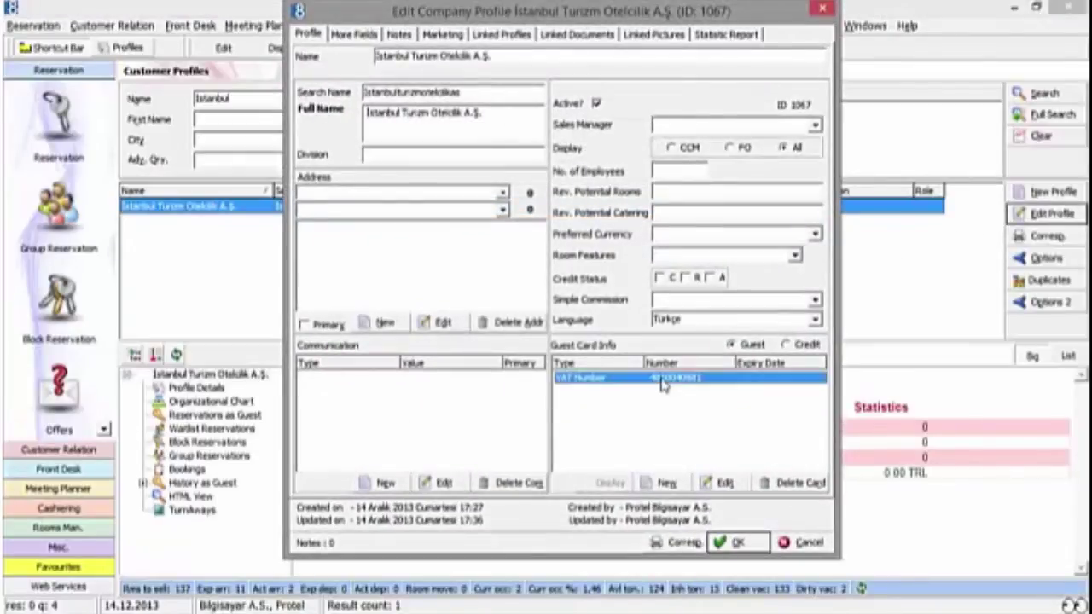
pyautogui.click(724, 483)
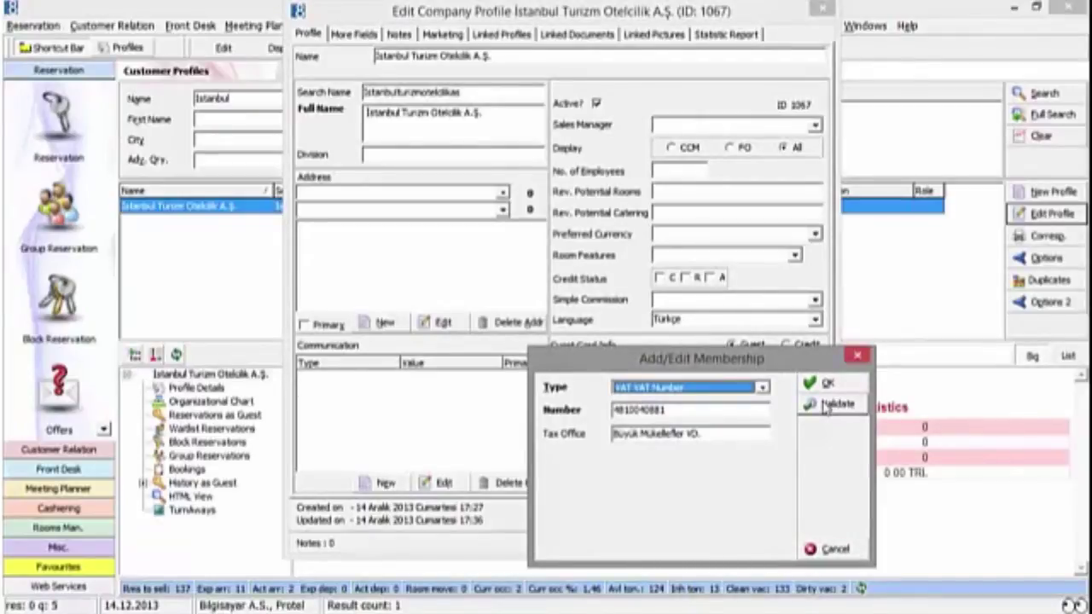
pyautogui.click(665, 410)
pyautogui.moveTo(677, 411); pyautogui.dragTo(593, 411)
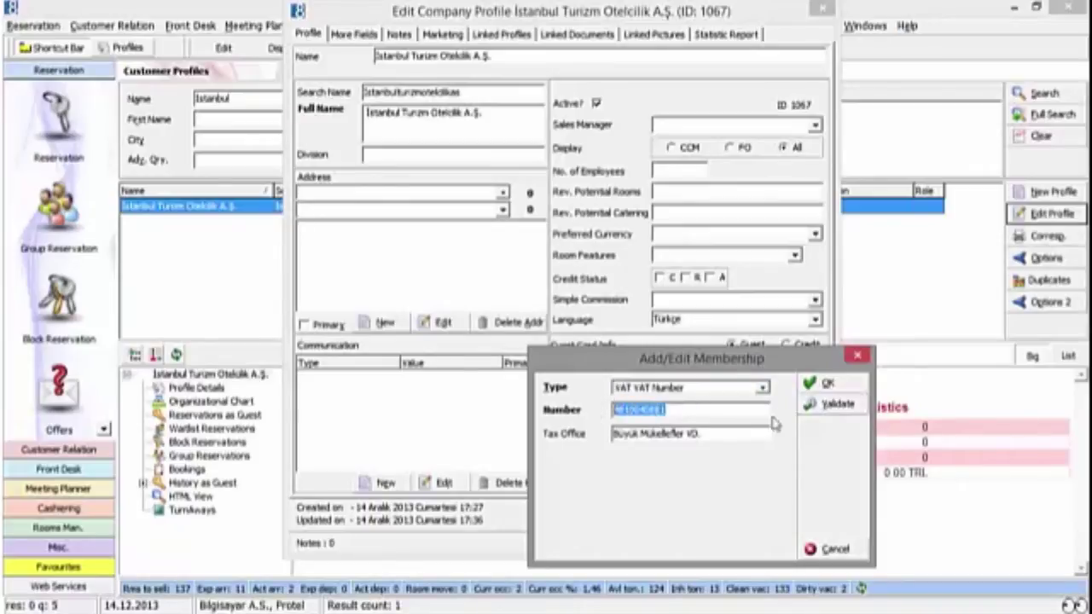
pyautogui.click(834, 405)
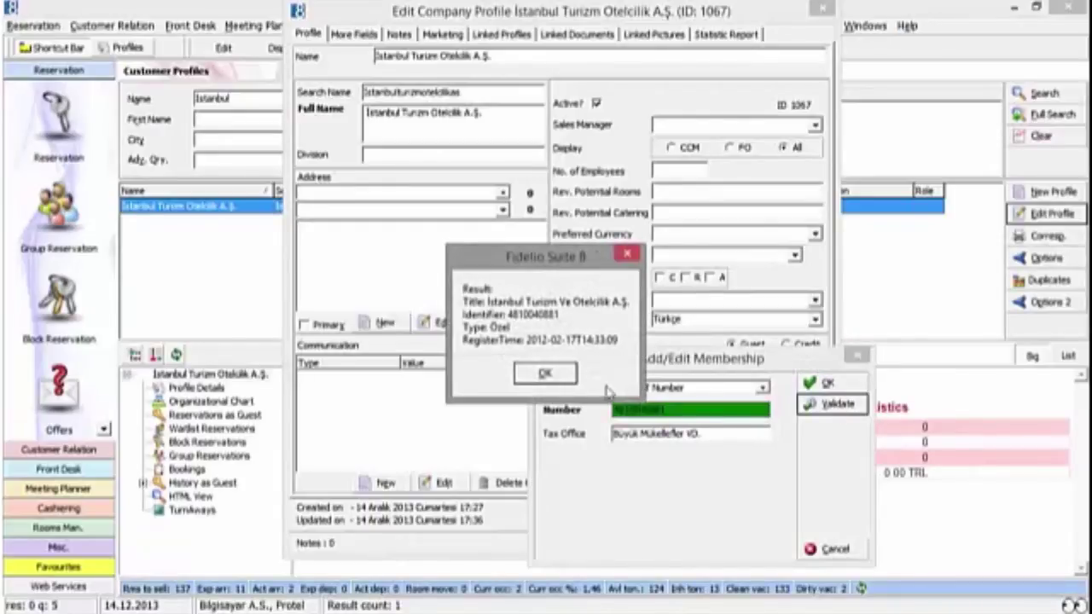
pyautogui.click(546, 375)
pyautogui.click(826, 384)
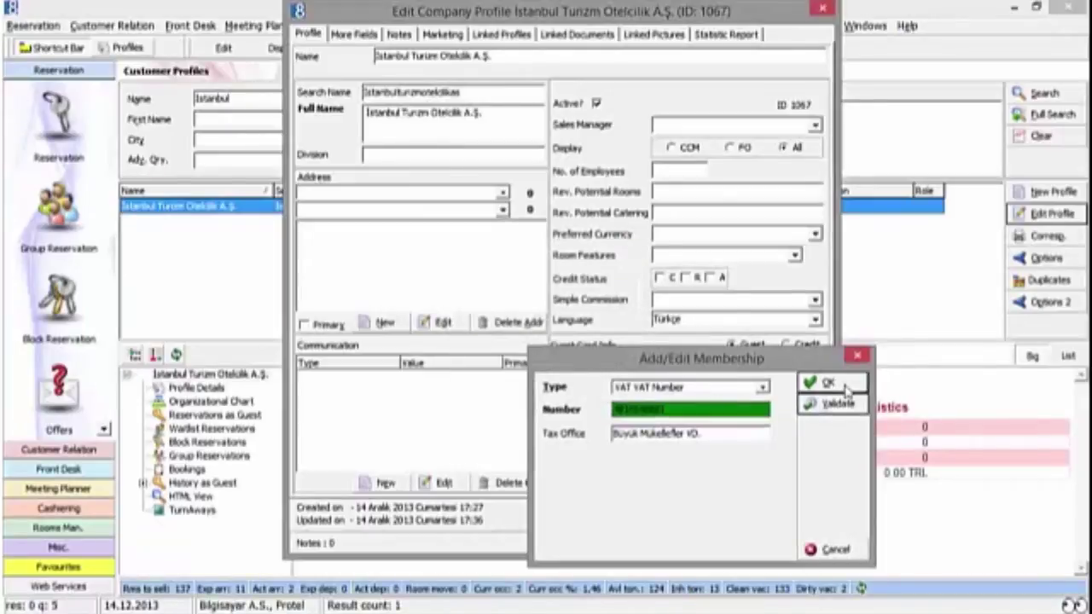
pyautogui.click(735, 542)
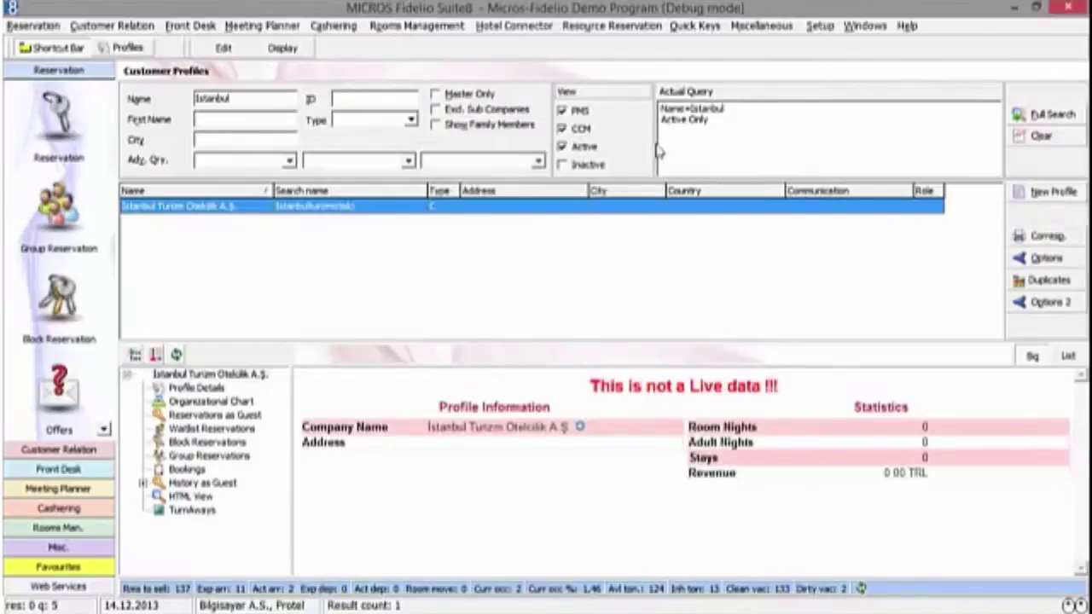
# Step: Confirm the Marketing tab's e-Invoice attribute is YES, save, and reopen the profile for editing
pyautogui.doubleClick(529, 206)
pyautogui.click(442, 34)
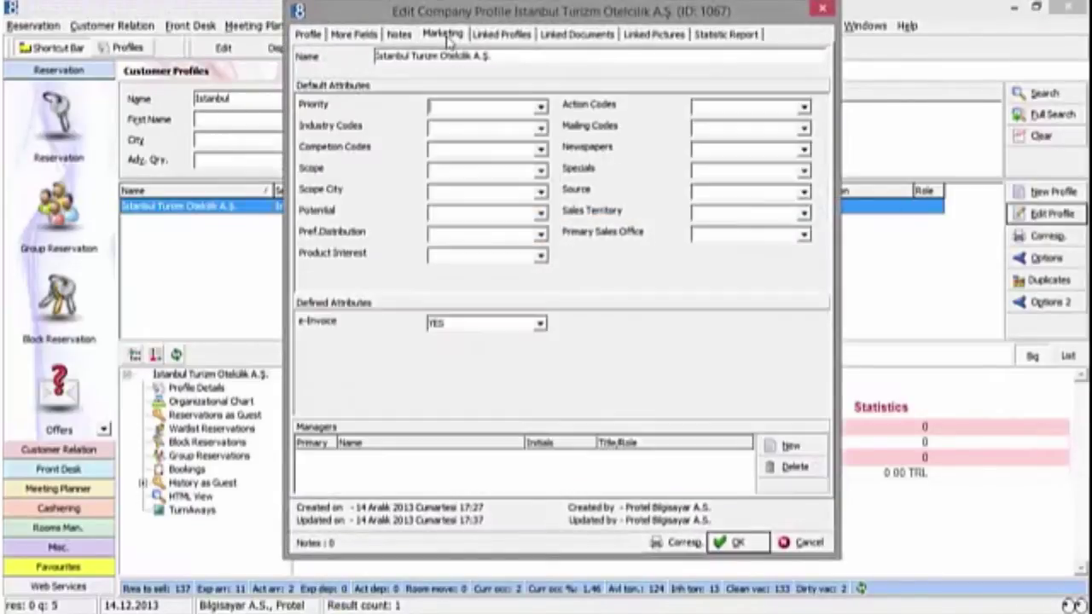
pyautogui.click(444, 322)
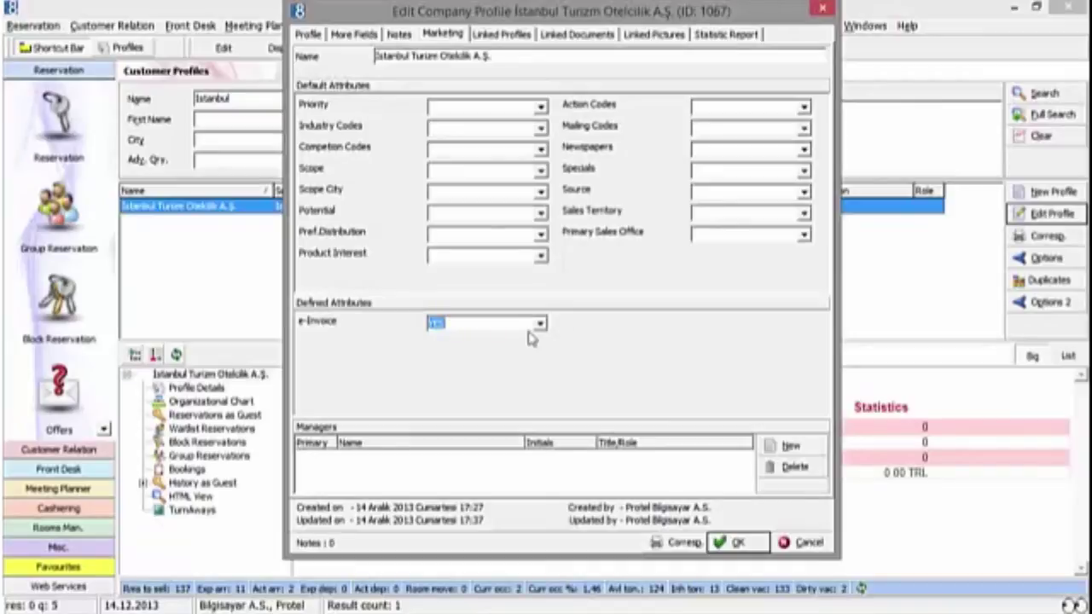
pyautogui.click(743, 544)
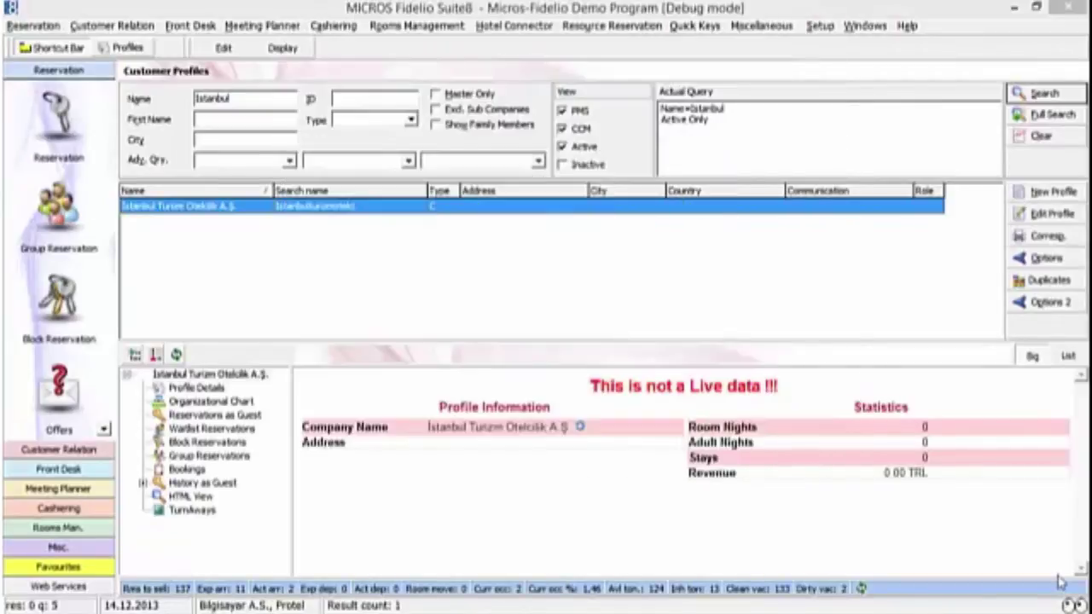
pyautogui.click(1032, 215)
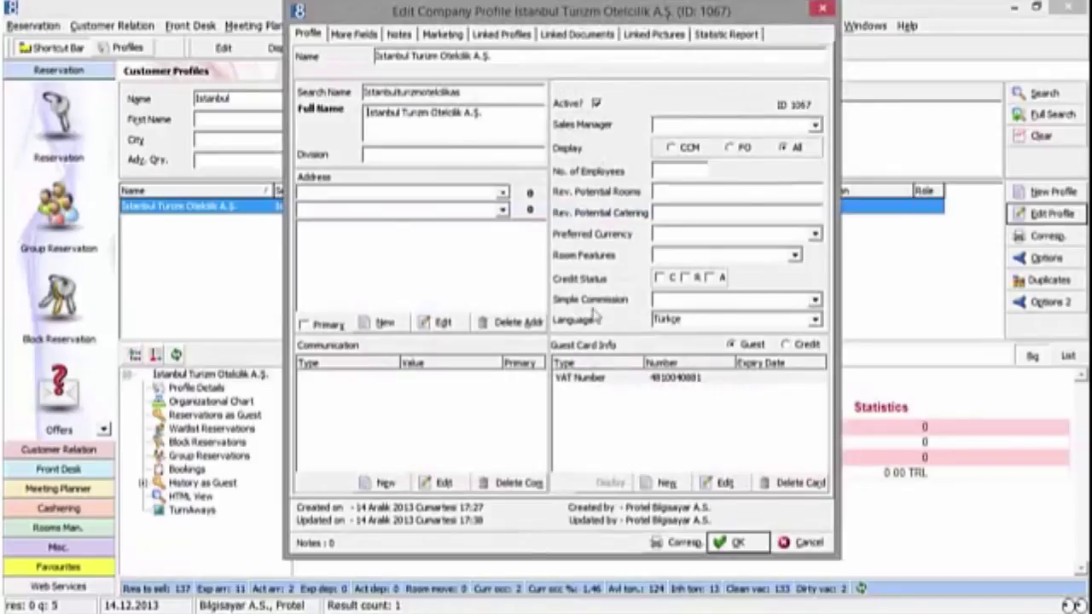
# Step: Re-validate the VAT Number card and agree to unlink the invoicing attribute when it fails
pyautogui.doubleClick(615, 380)
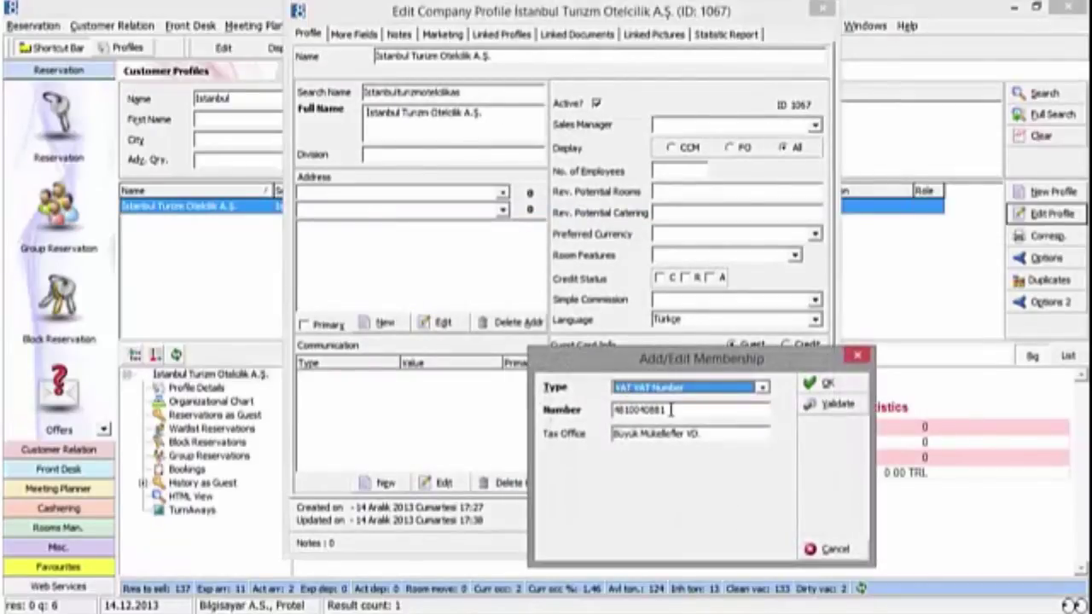
pyautogui.click(841, 406)
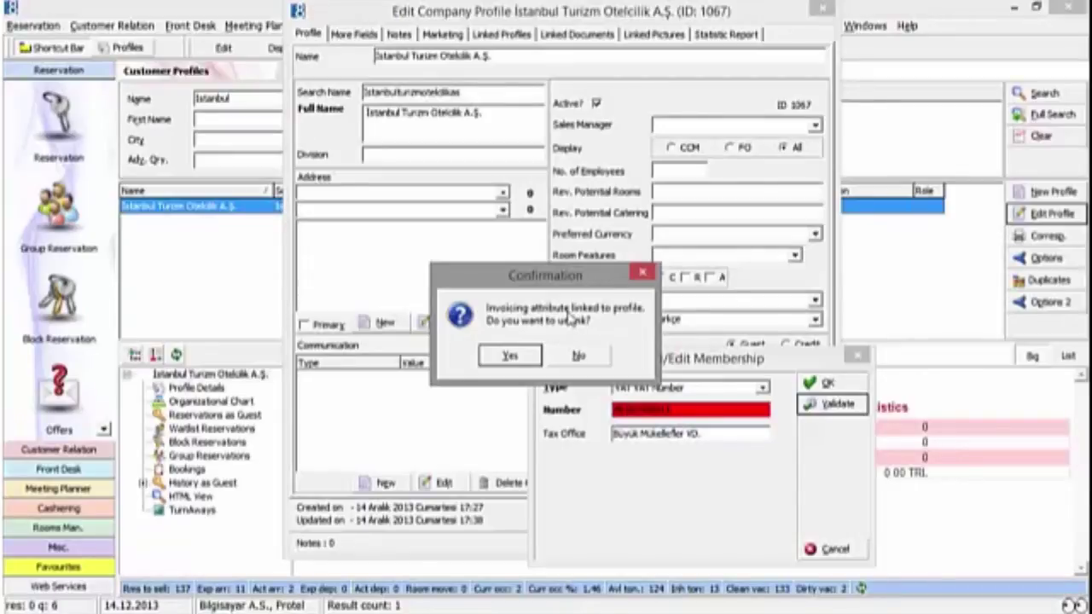
pyautogui.click(512, 357)
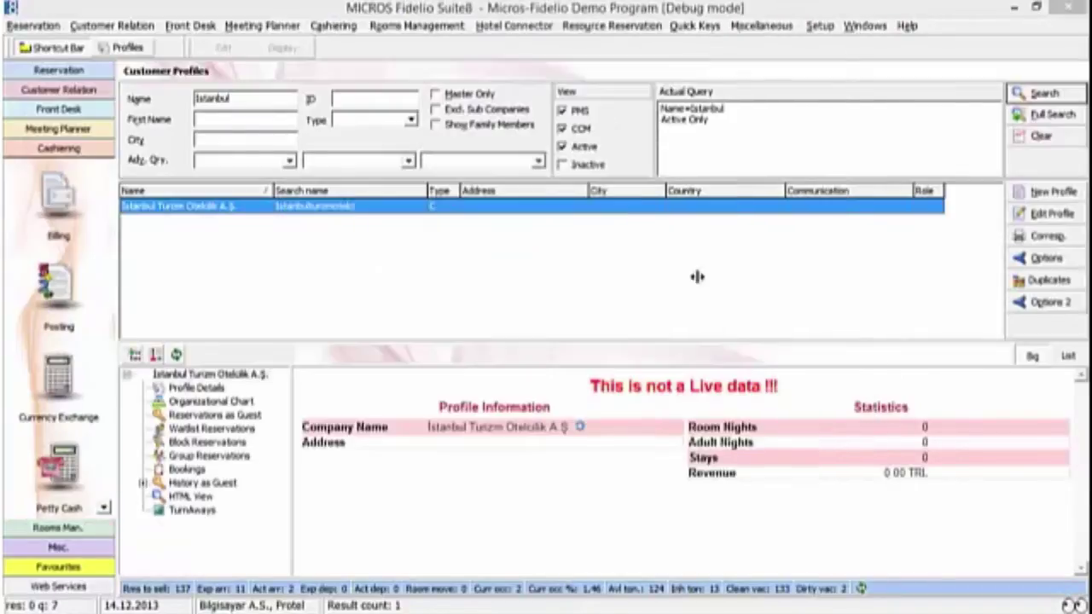
pyautogui.click(346, 27)
pyautogui.click(346, 43)
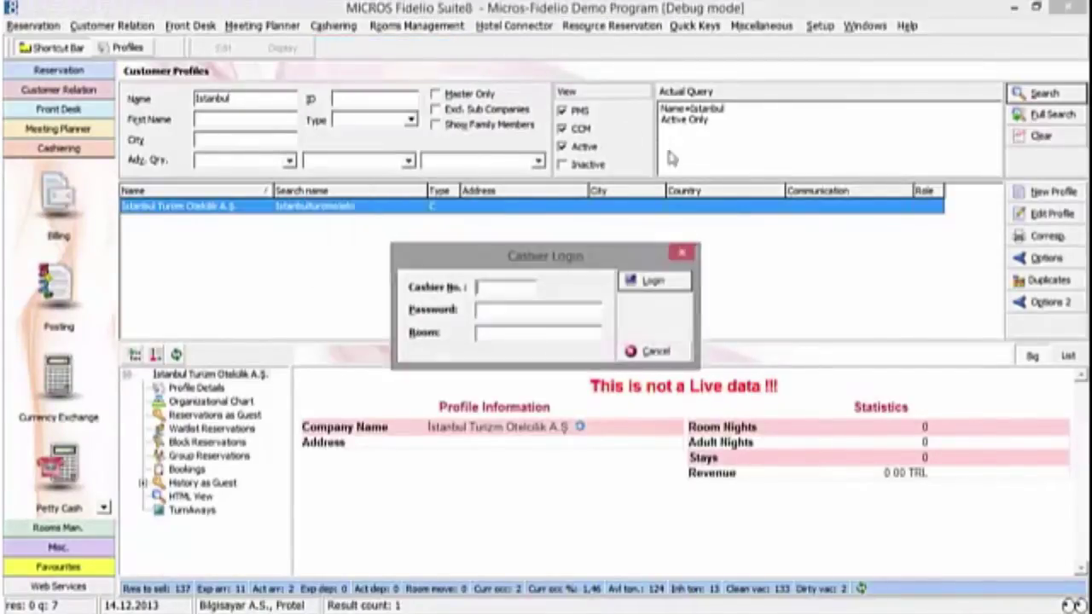
pyautogui.write('1')
pyautogui.press('Tab')
pyautogui.write('1')
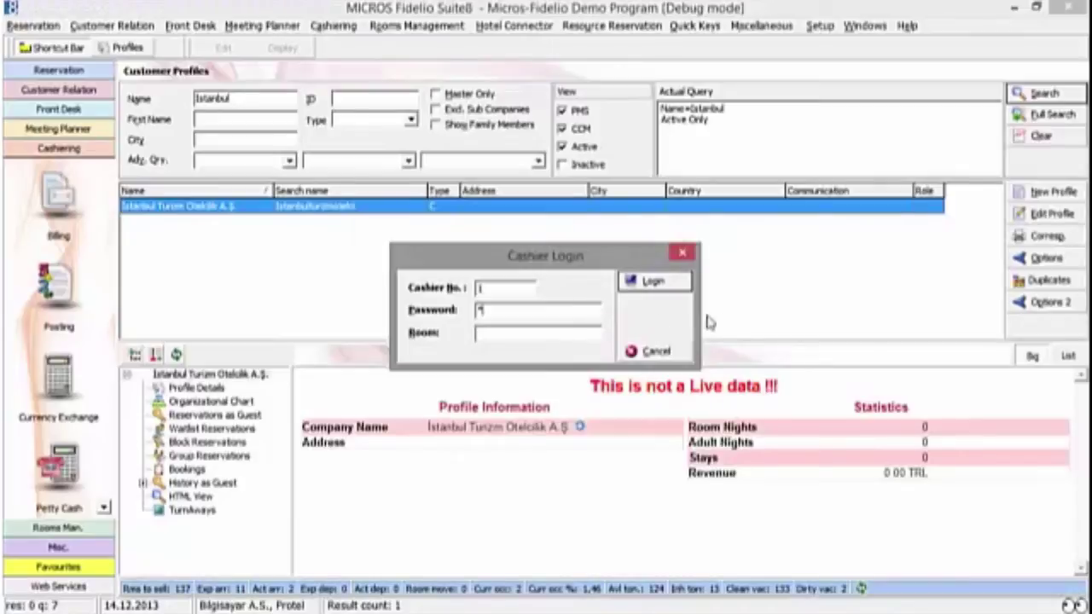
pyautogui.click(672, 284)
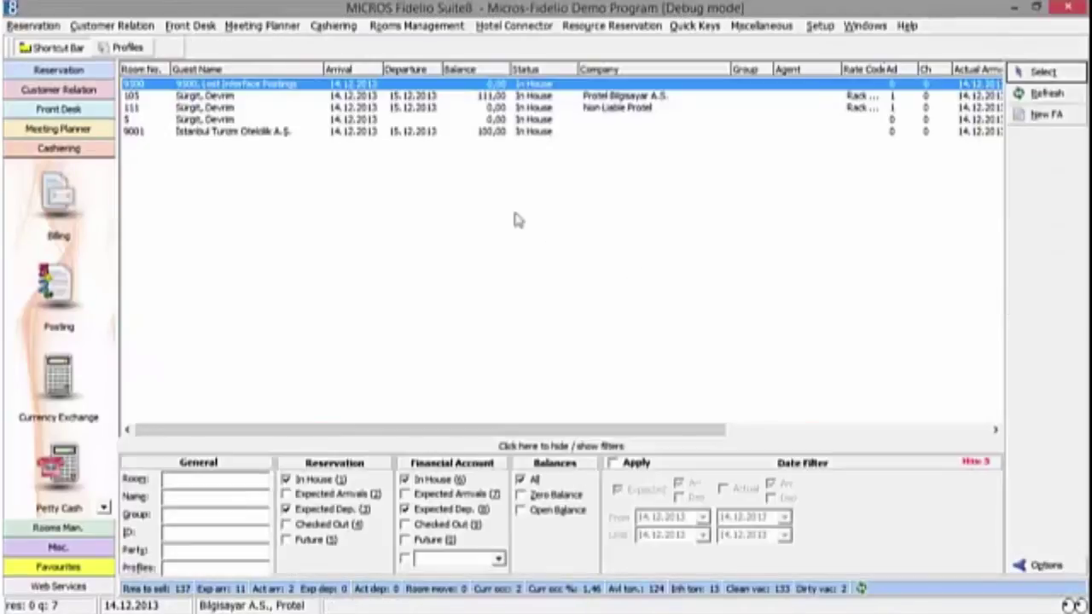
pyautogui.doubleClick(366, 133)
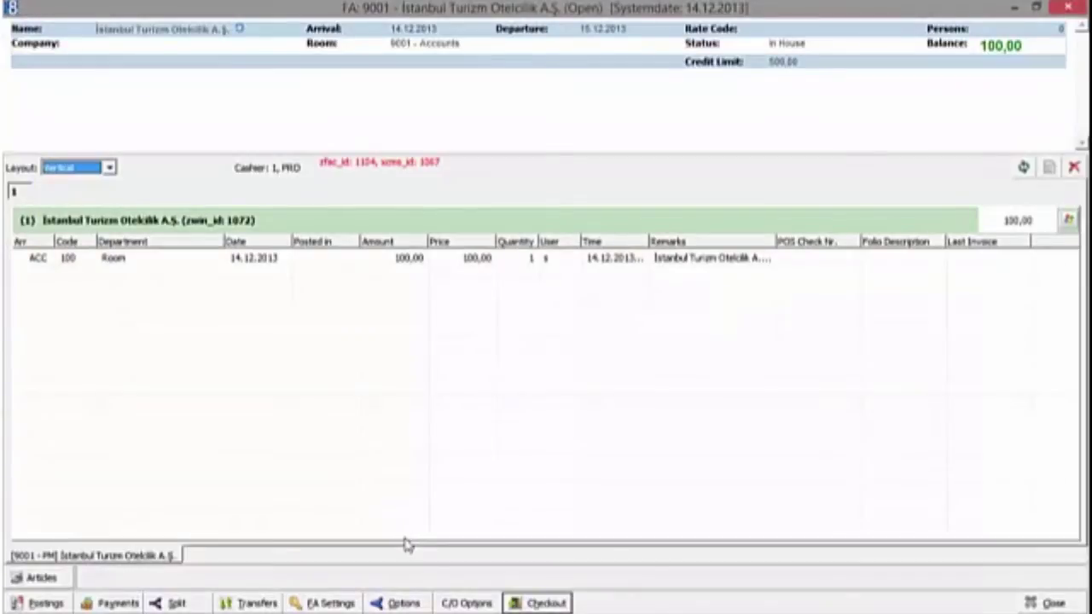
# Step: Post a 100,00 cash payment on an interim bill, printing neither the folio nor an information folio
pyautogui.click(467, 606)
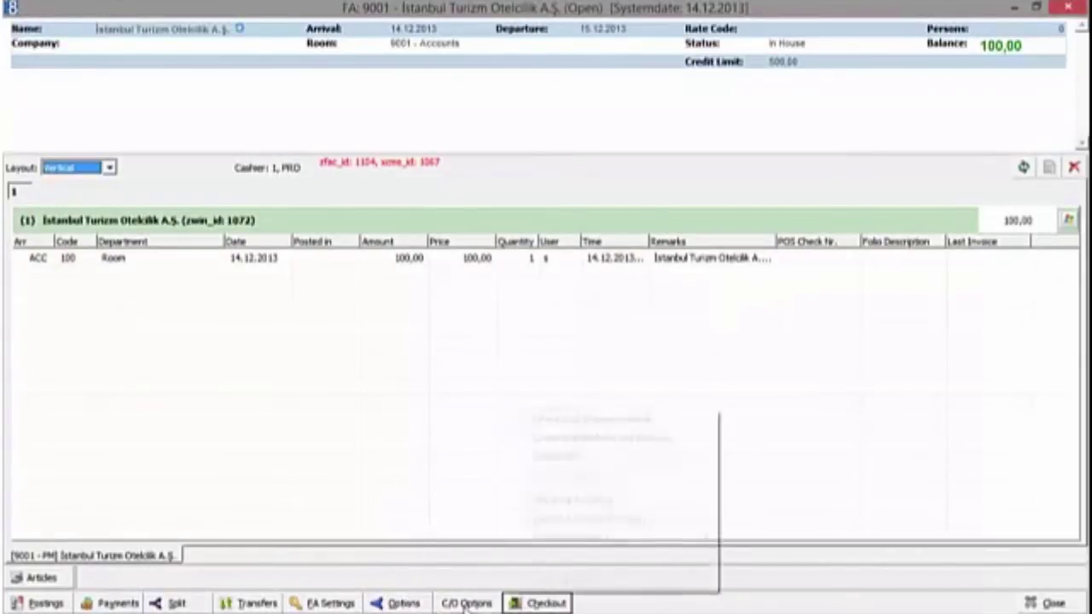
pyautogui.click(626, 459)
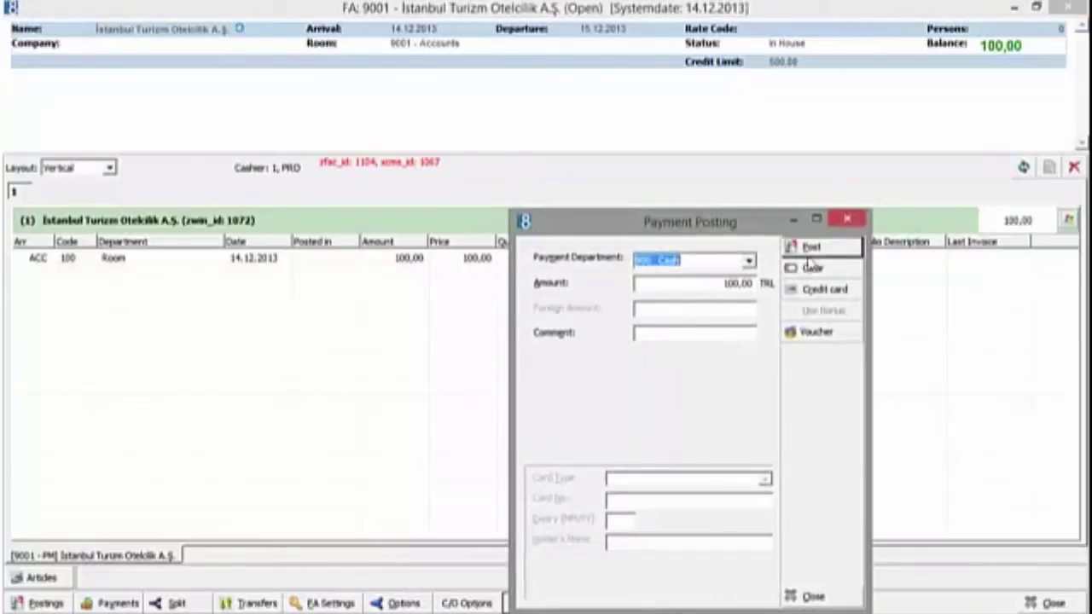
pyautogui.click(826, 248)
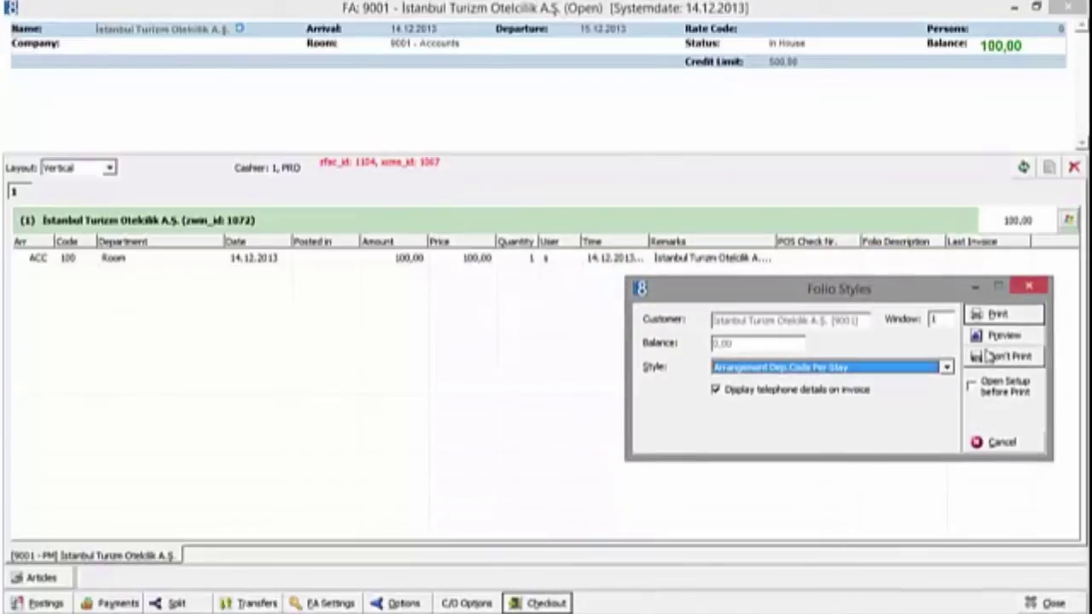
pyautogui.click(991, 363)
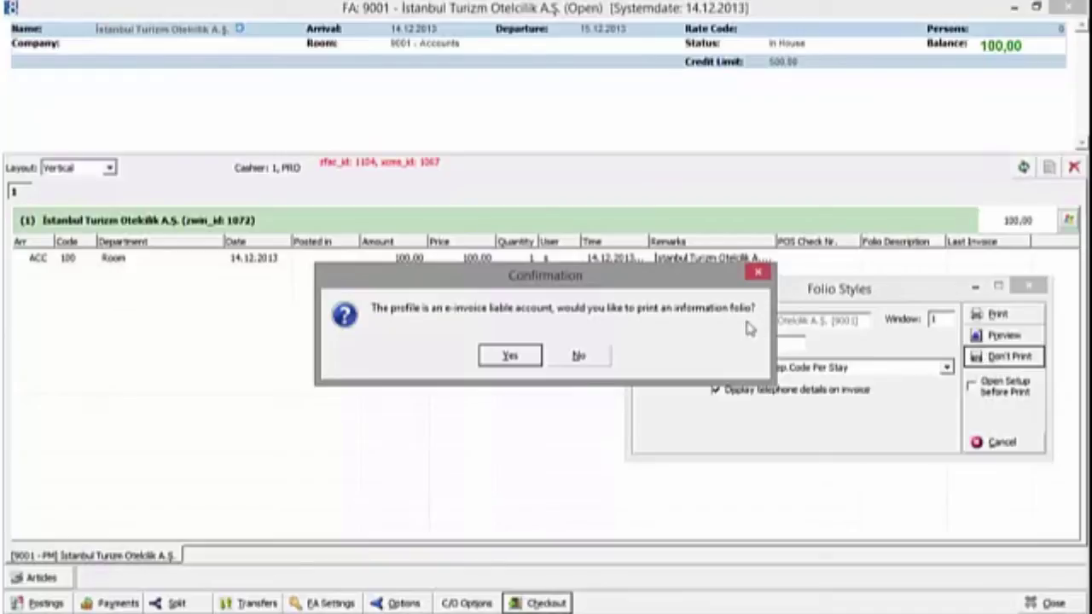
pyautogui.click(577, 358)
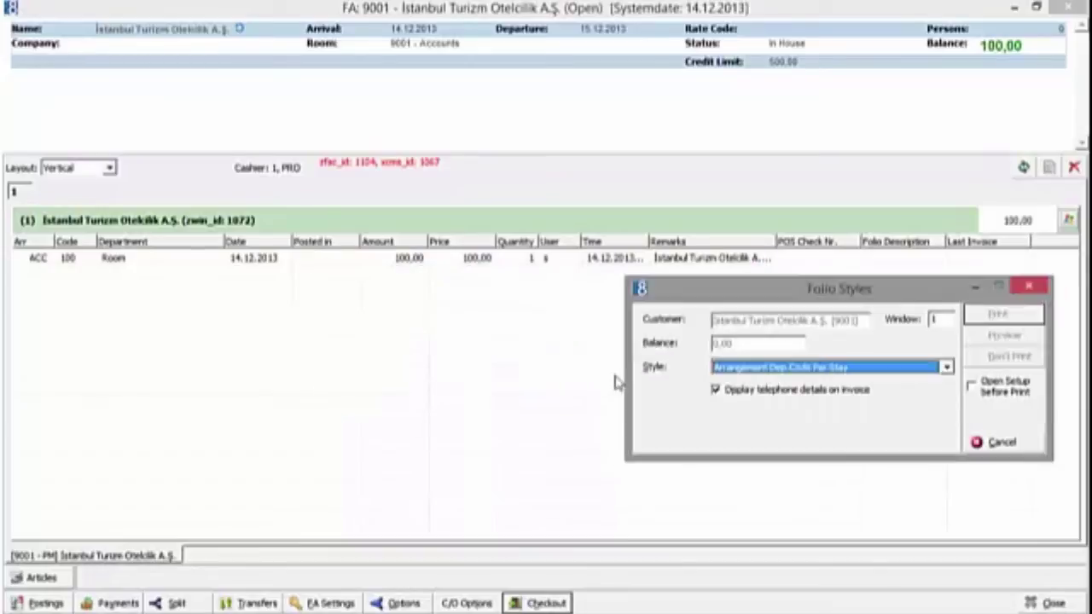
# Step: Acknowledge the not-printed notice, reopen account 9001's billing, and activate folio window 2
pyautogui.click(520, 362)
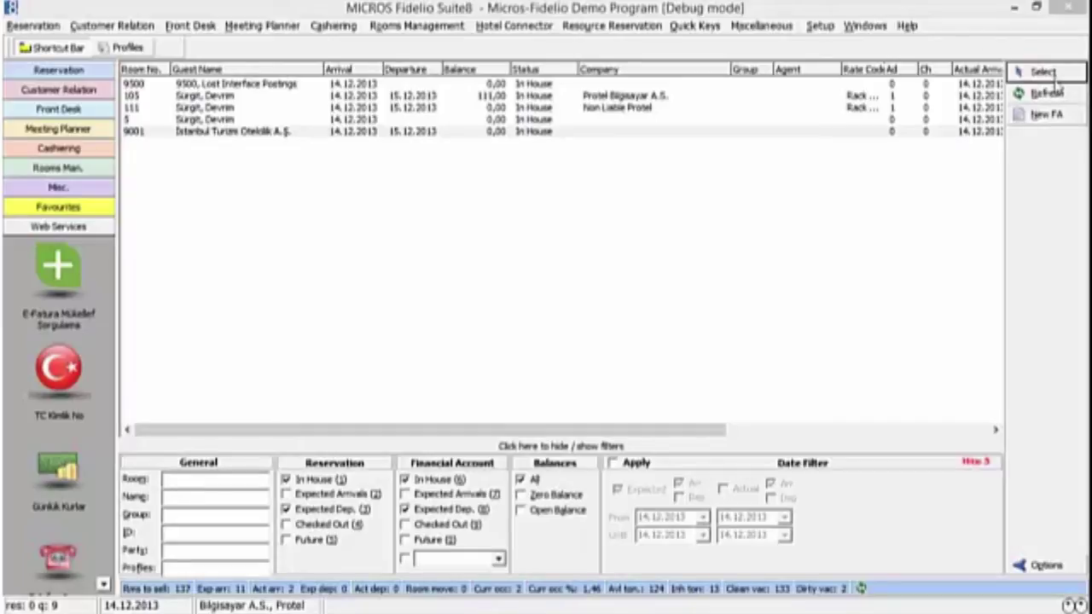
pyautogui.click(1039, 72)
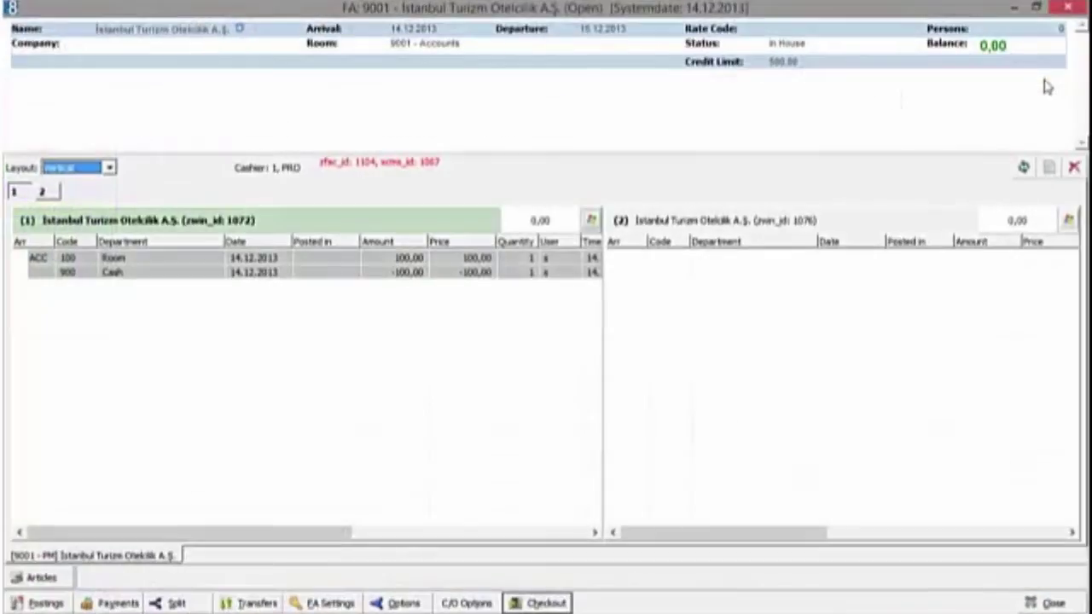
pyautogui.click(737, 290)
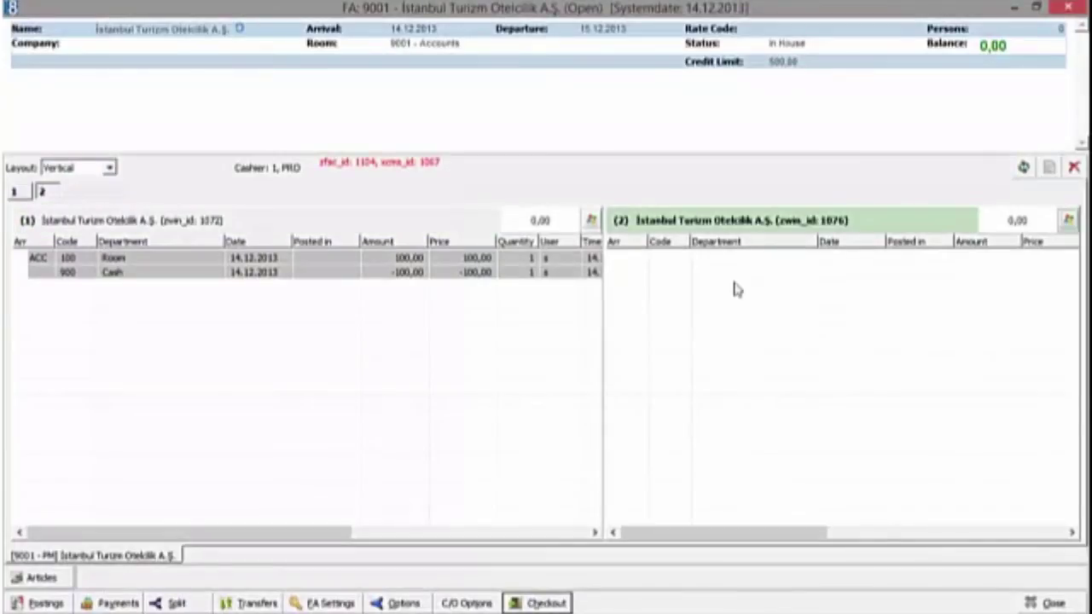
pyautogui.rightClick(736, 289)
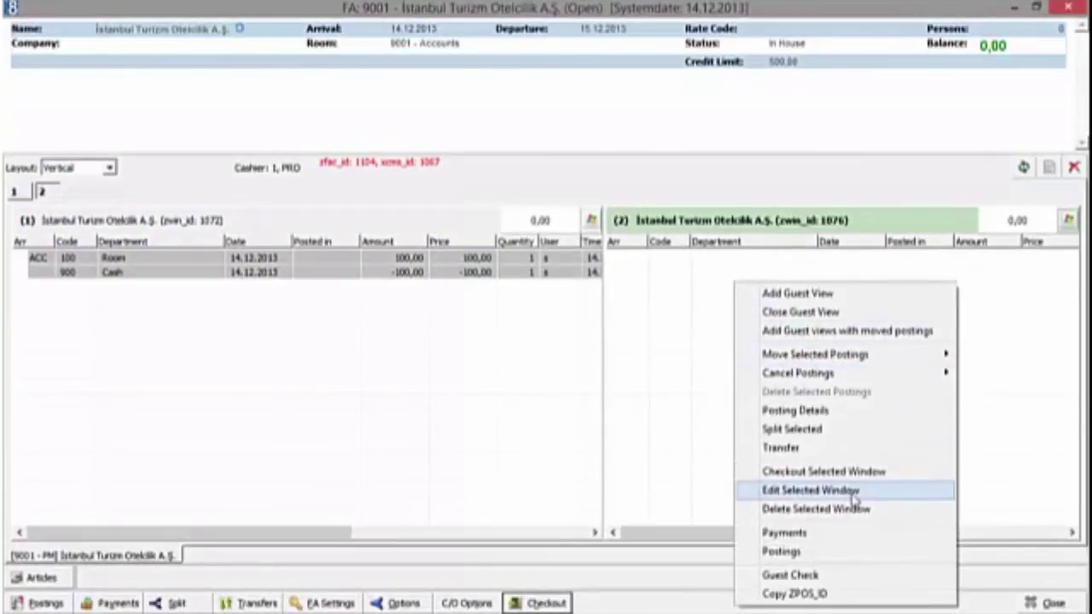
# Step: From window 2's setup, clear the profile search and search for 'protel'
pyautogui.click(853, 490)
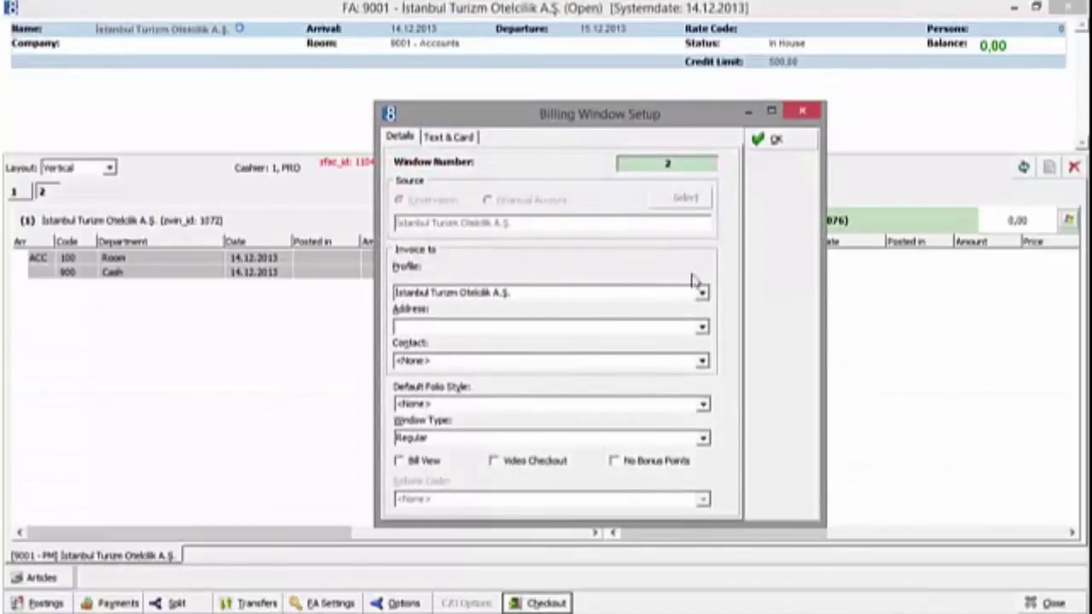
pyautogui.click(686, 270)
pyautogui.click(1034, 104)
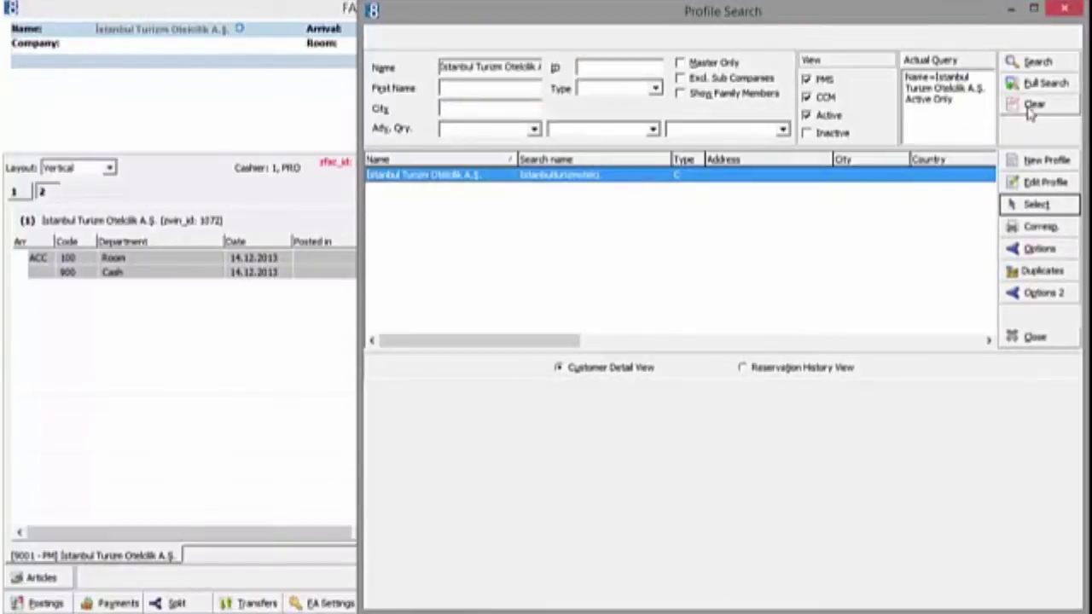
pyautogui.click(443, 67)
pyautogui.write('protel')
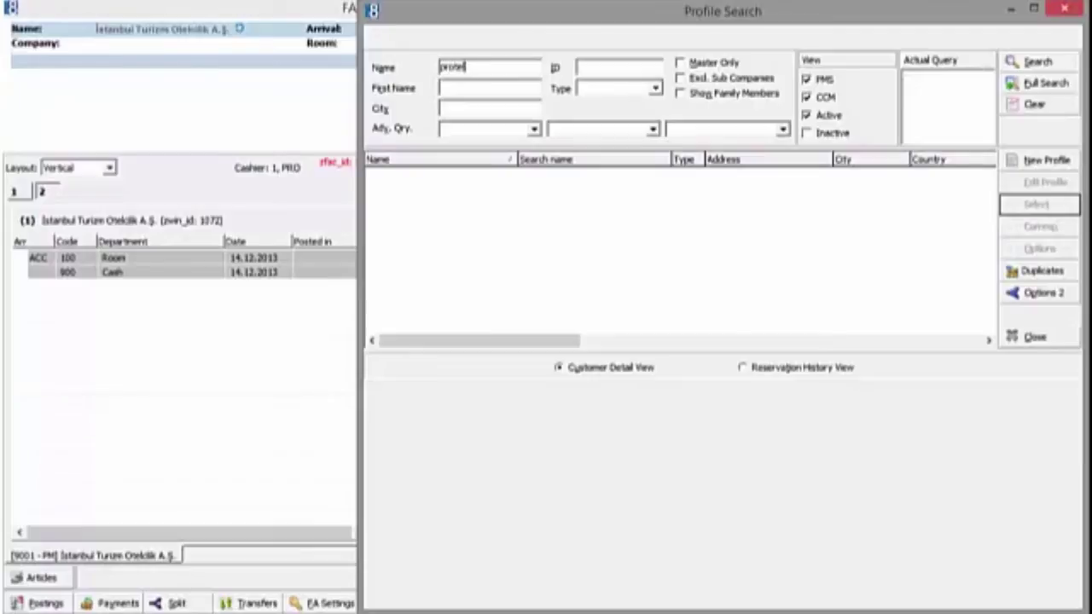
pyautogui.click(1036, 61)
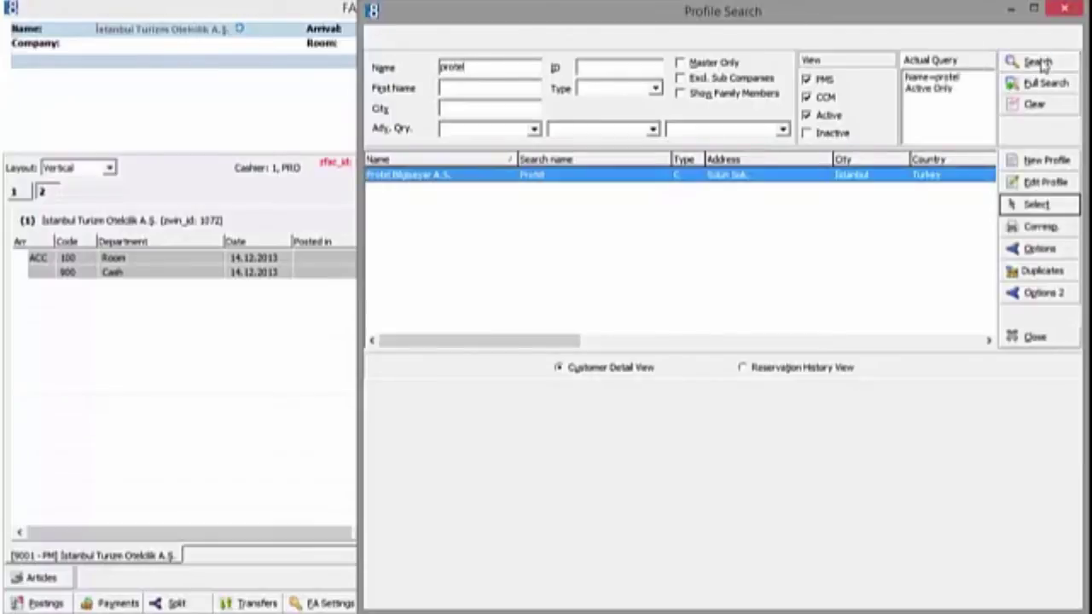
# Step: Open Protel Bilgisayar A.S.'s profile and validate its VAT Number card
pyautogui.click(1043, 184)
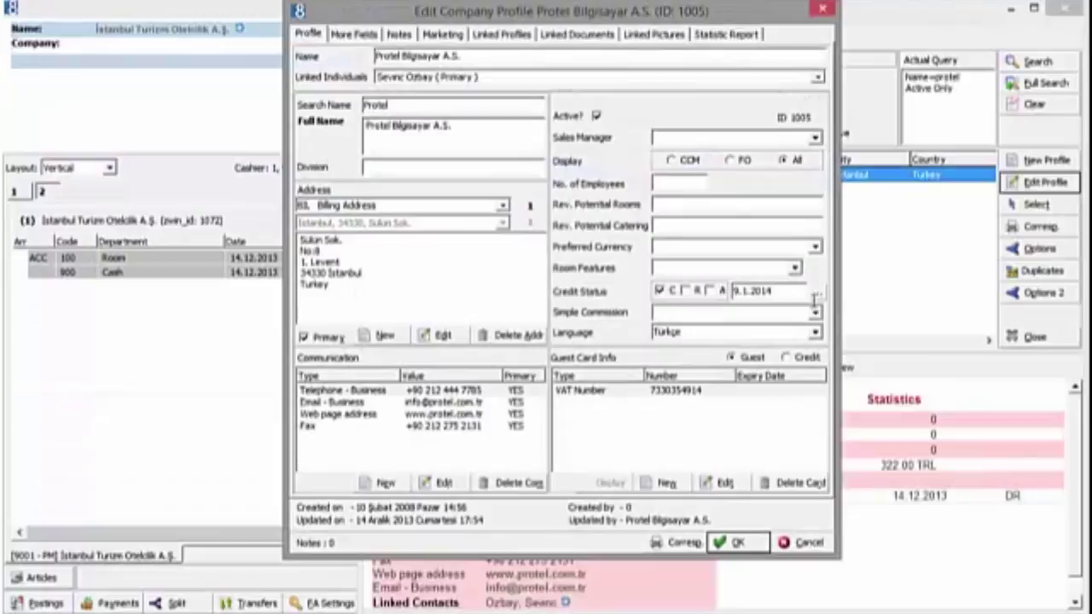
pyautogui.click(689, 390)
pyautogui.click(721, 482)
pyautogui.click(833, 404)
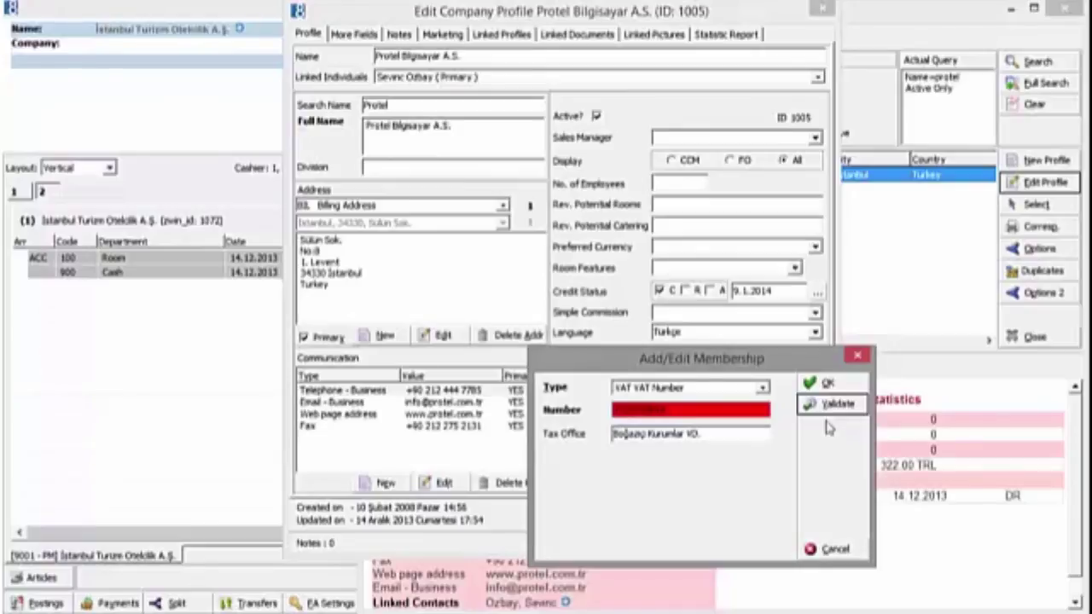
# Step: Cancel the VAT entry and Protel profile, close Profile Search, and dismiss Billing Window Setup
pyautogui.click(829, 553)
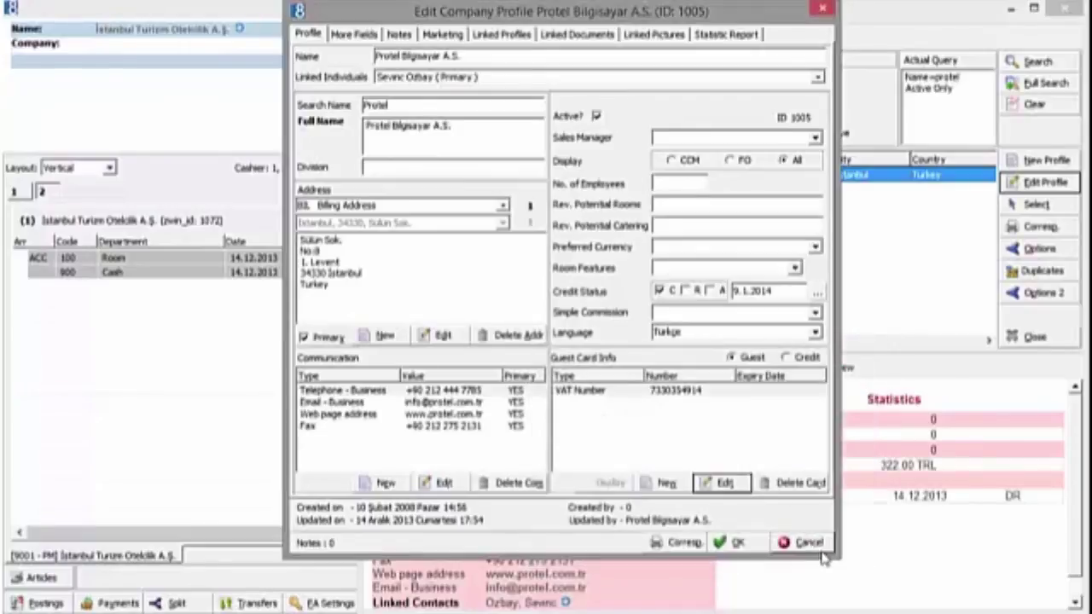
pyautogui.click(807, 543)
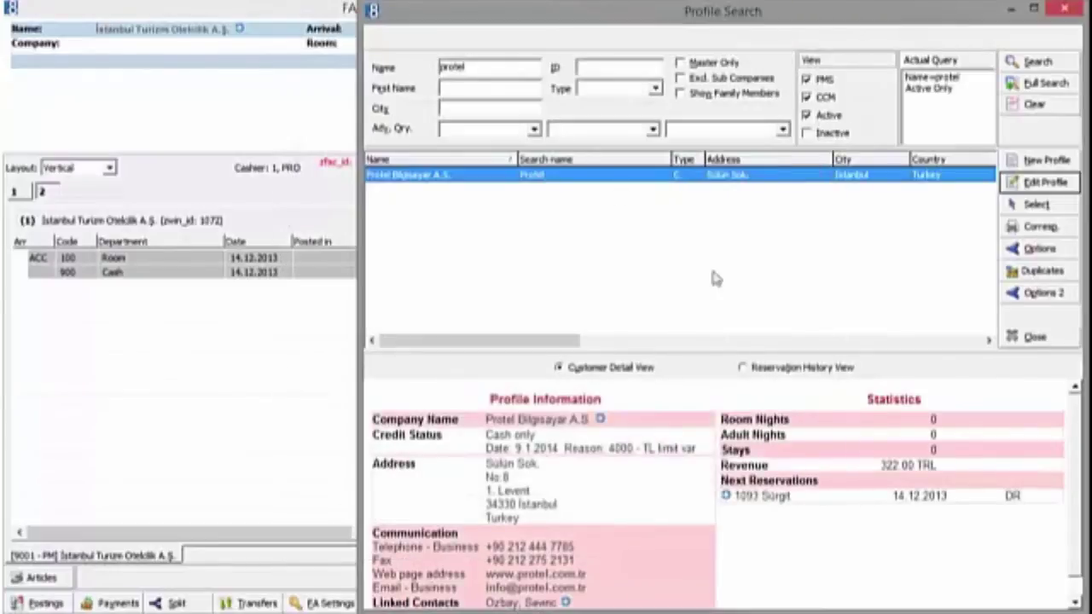
pyautogui.click(1034, 336)
pyautogui.press('Return')
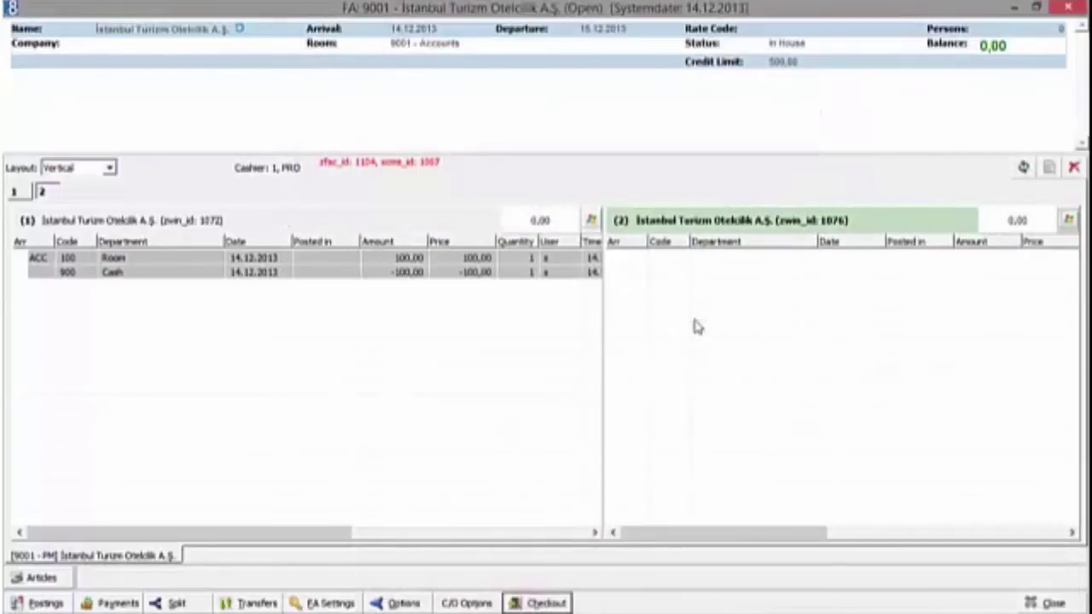
# Step: Close the 9001 folio and open the E-Fatura Mükellef Sorgulama taxpayer lookup page
pyautogui.press('Escape')
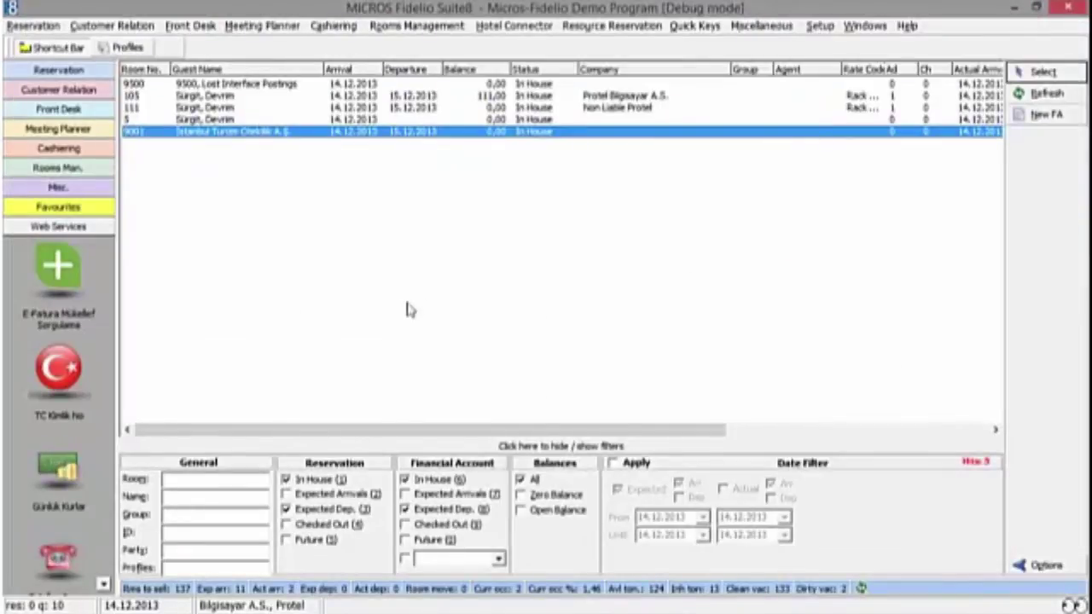
pyautogui.click(66, 283)
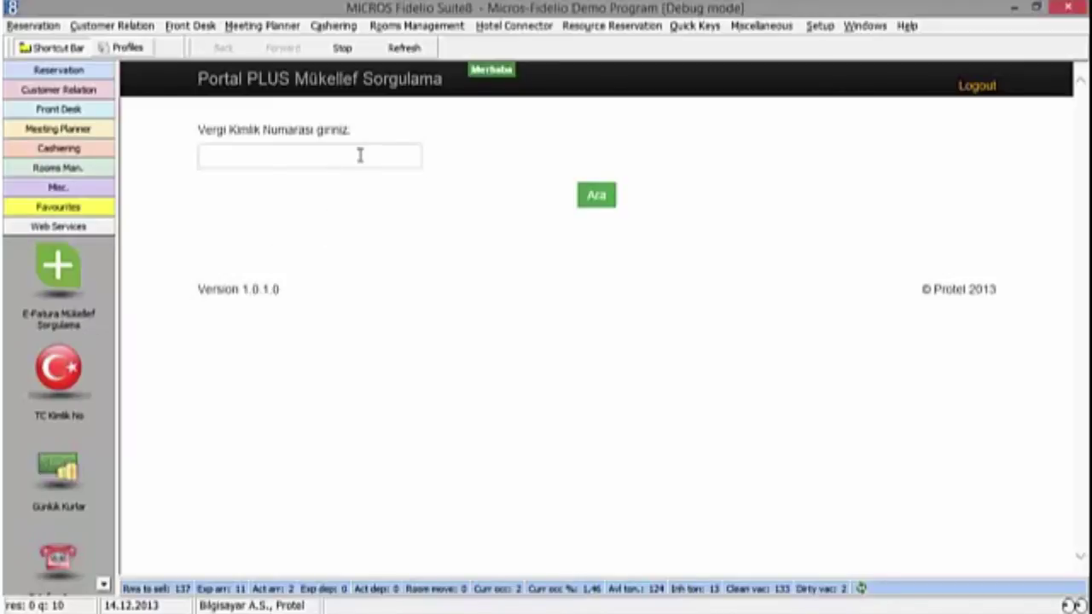
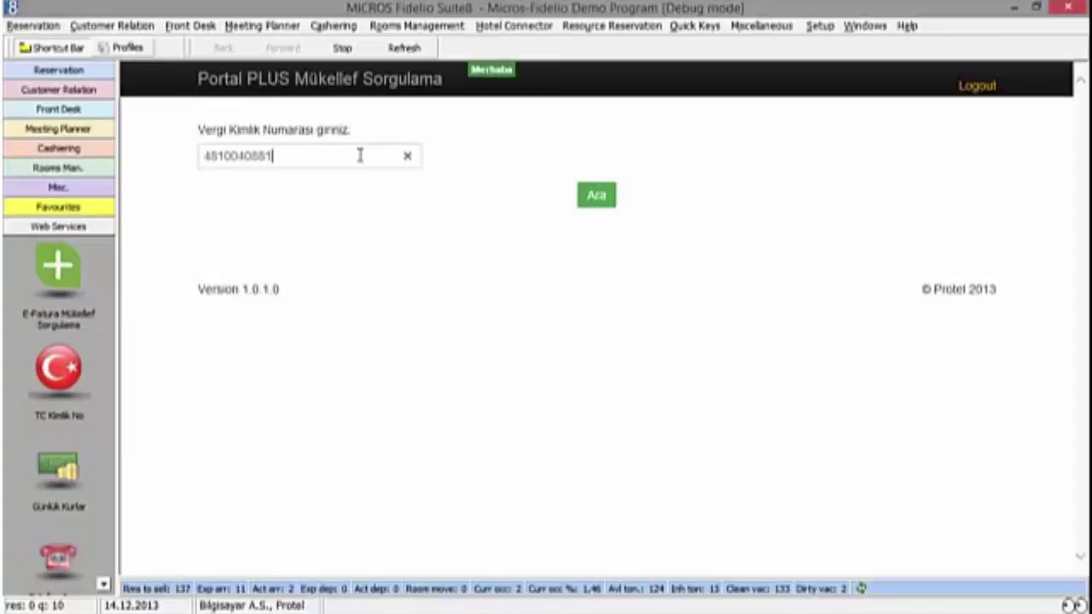
# Step: Look up the company's tax number in Portal PLUS to confirm its e-fatura taxpayer registration
pyautogui.click(597, 202)
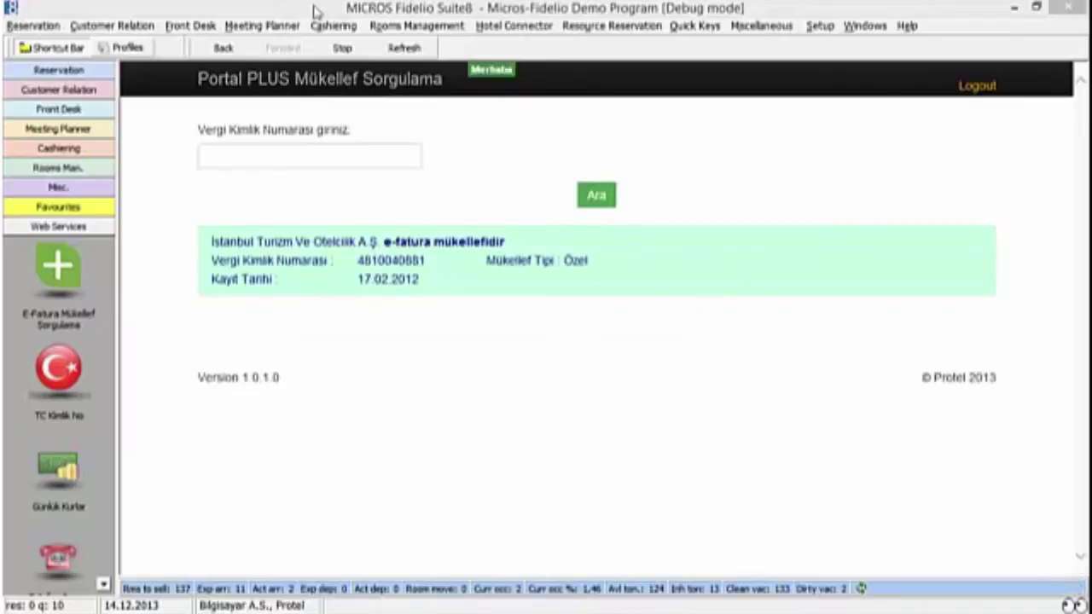
pyautogui.click(334, 26)
pyautogui.moveTo(427, 121)
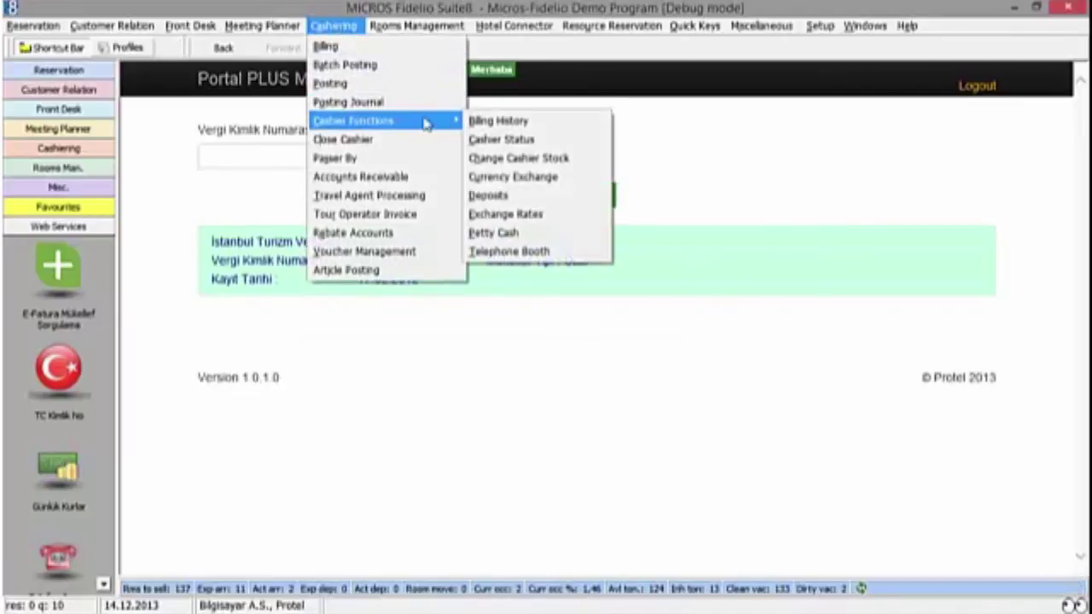
# Step: In the billing history, select POS / 9500 invoices 4 and 2 and request marking them as e-invoices
pyautogui.click(495, 124)
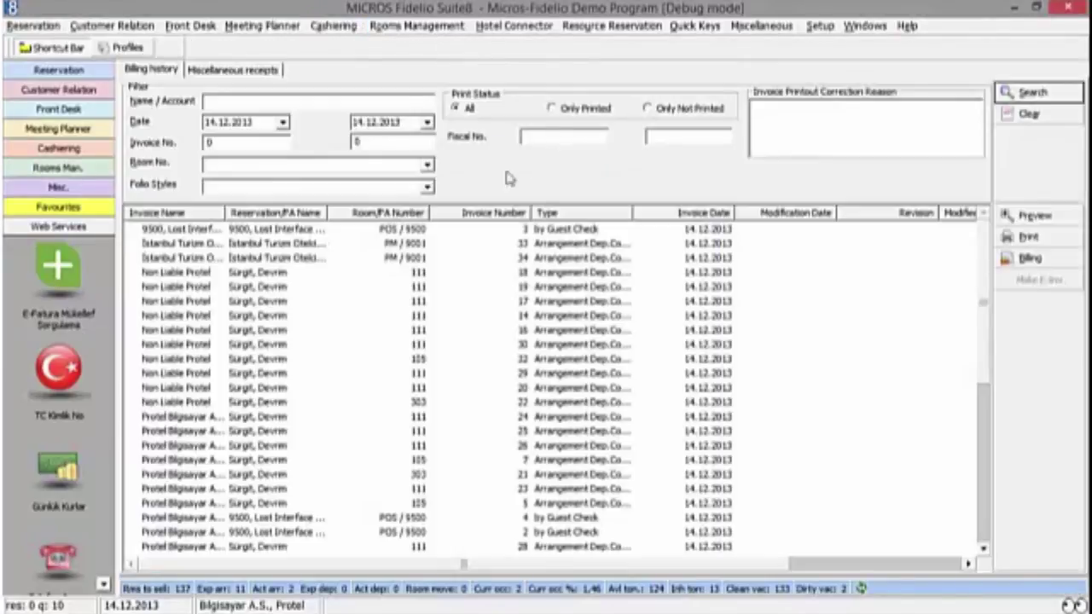
pyautogui.scroll(-2, 559, 314)
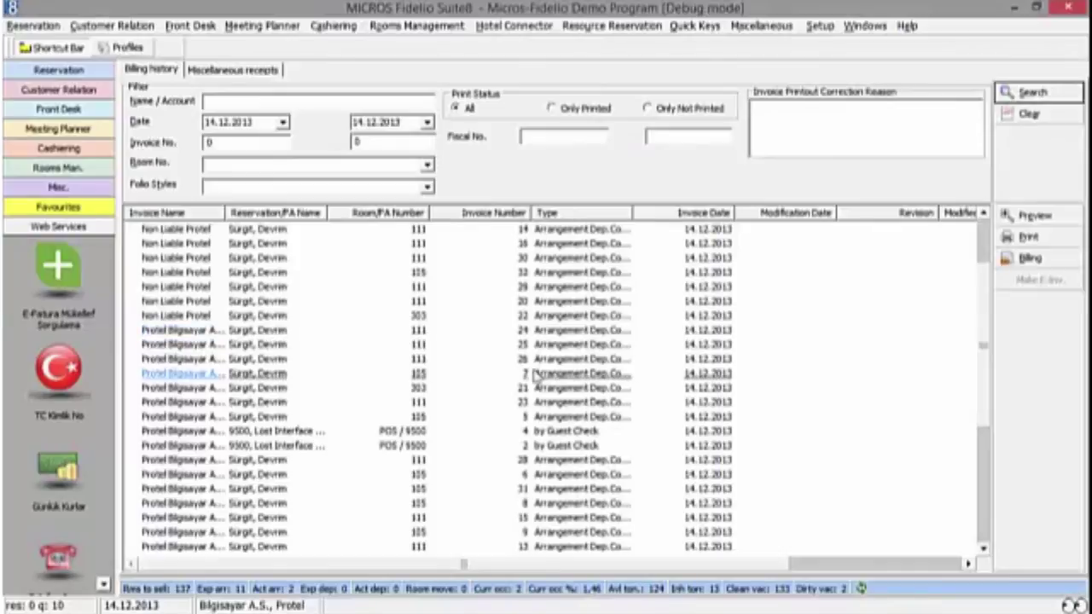
pyautogui.click(458, 432)
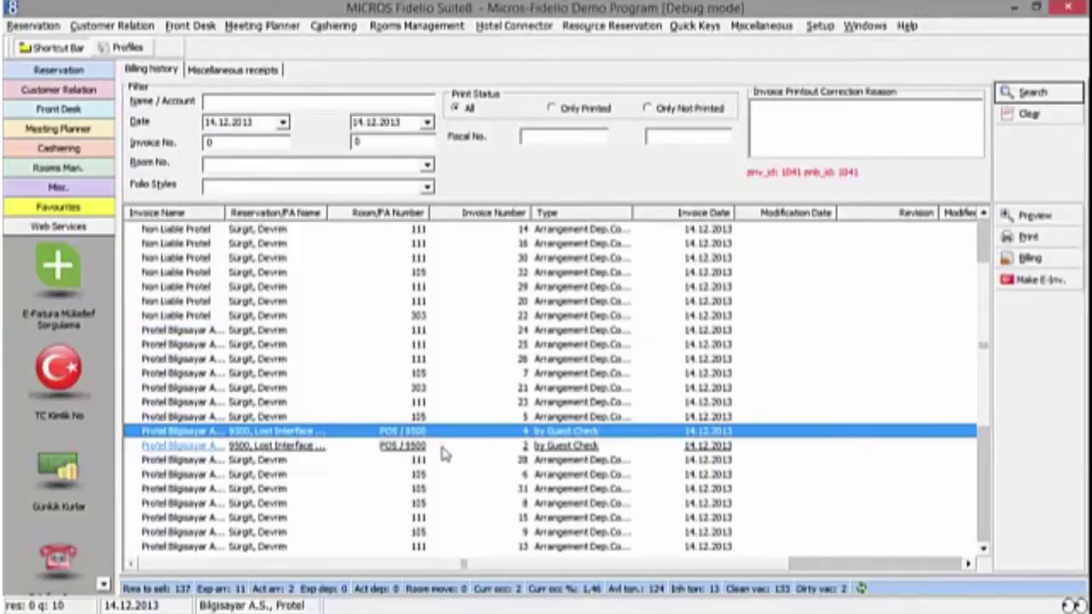
pyautogui.keyDown('ctrl'); pyautogui.click(442, 448); pyautogui.keyUp('ctrl')
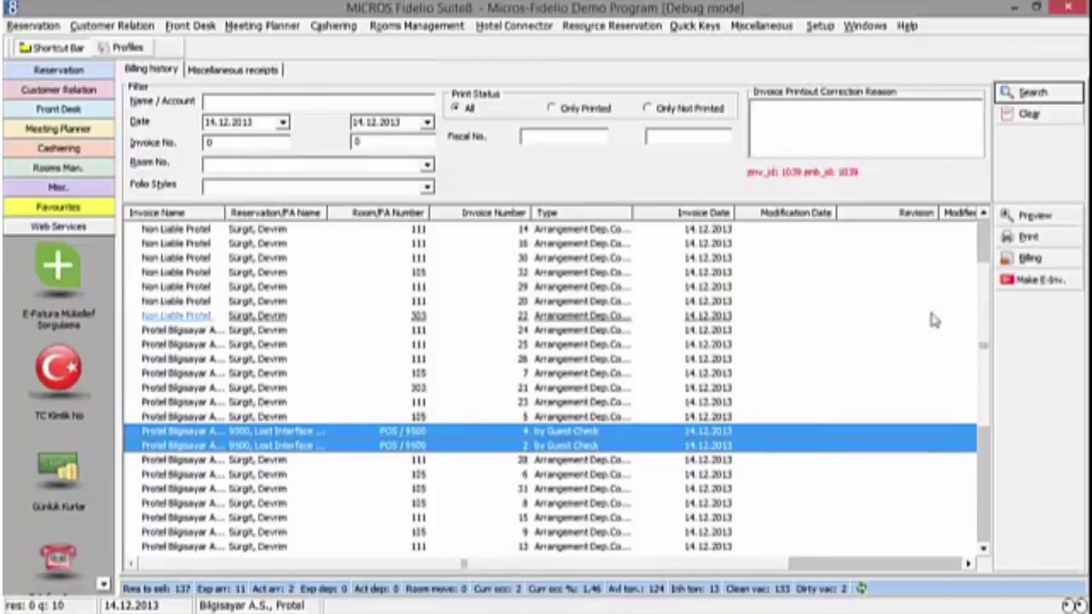
pyautogui.click(1030, 288)
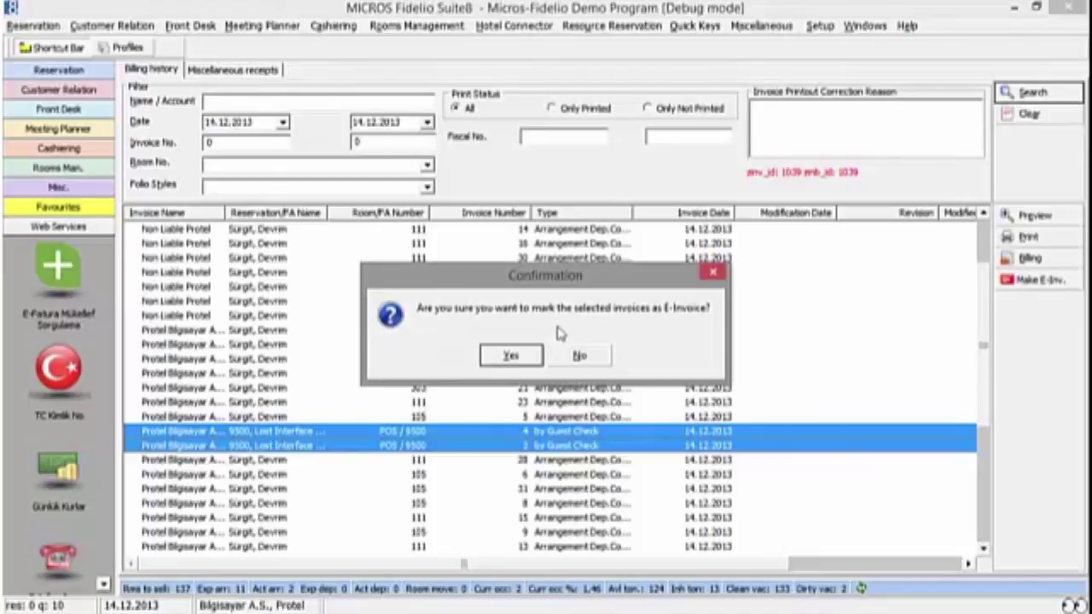
# Step: Confirm that invoices 4 and 2 become e-invoices, then select invoice 21 for room 303
pyautogui.click(517, 354)
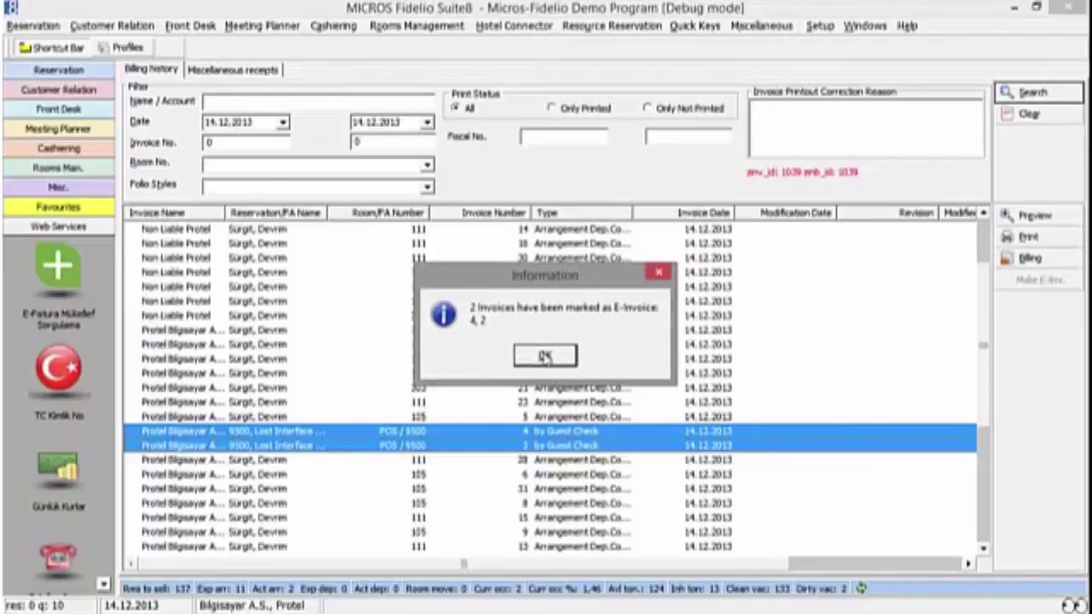
pyautogui.click(546, 355)
pyautogui.click(475, 388)
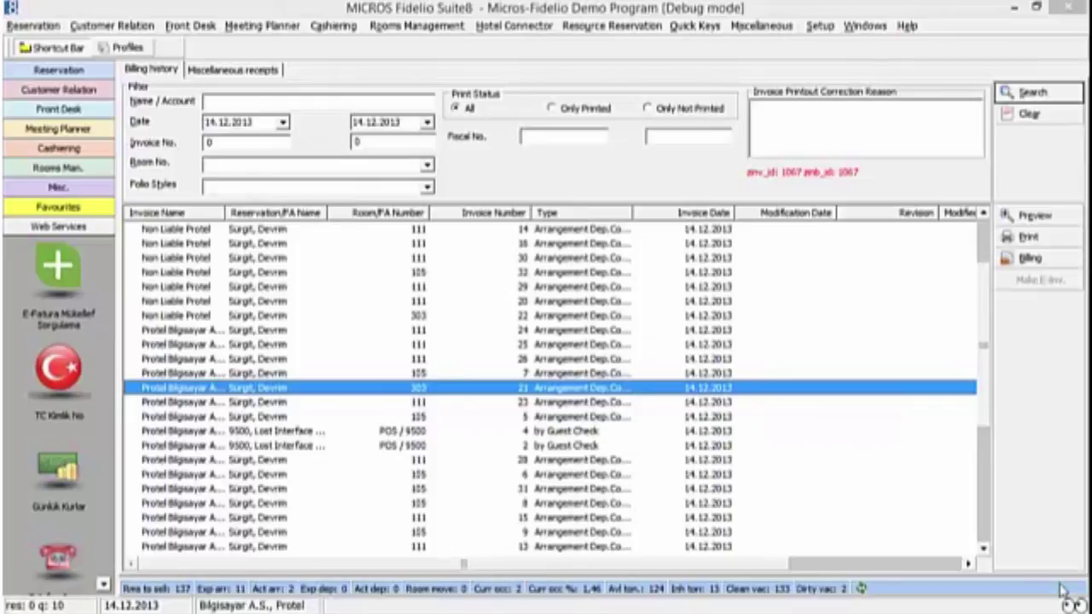
# Step: Move between the first and second Fiscal No. boxes
pyautogui.click(562, 136)
pyautogui.press('Tab')
pyautogui.click(578, 136)
pyautogui.click(677, 136)
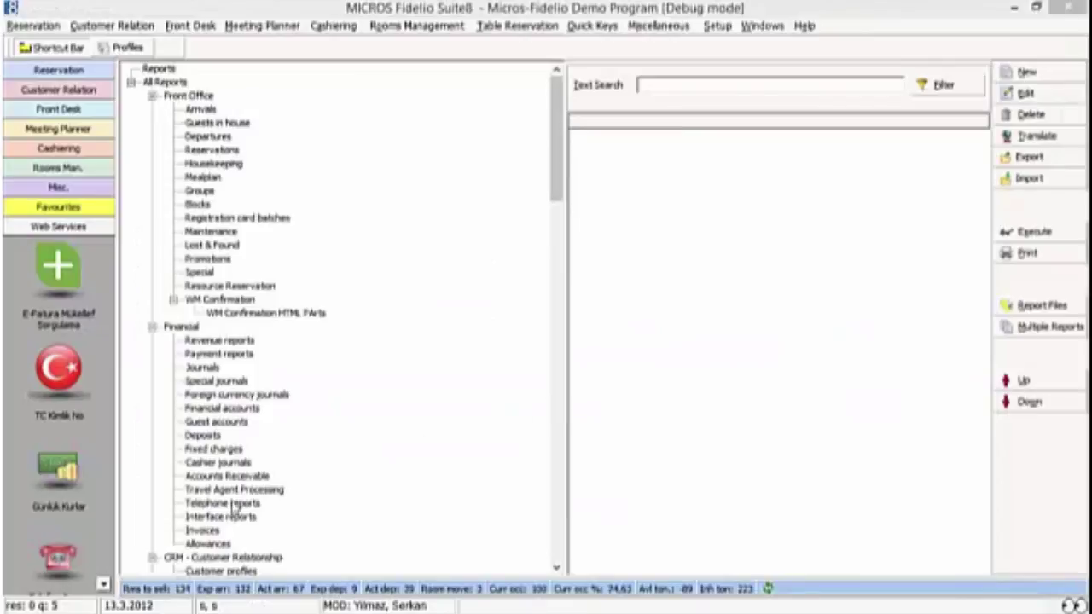
# Step: Open the P4504 Printed invoices (date period) report and list its Non-eInvoice and eInvoice invoice types
pyautogui.click(203, 531)
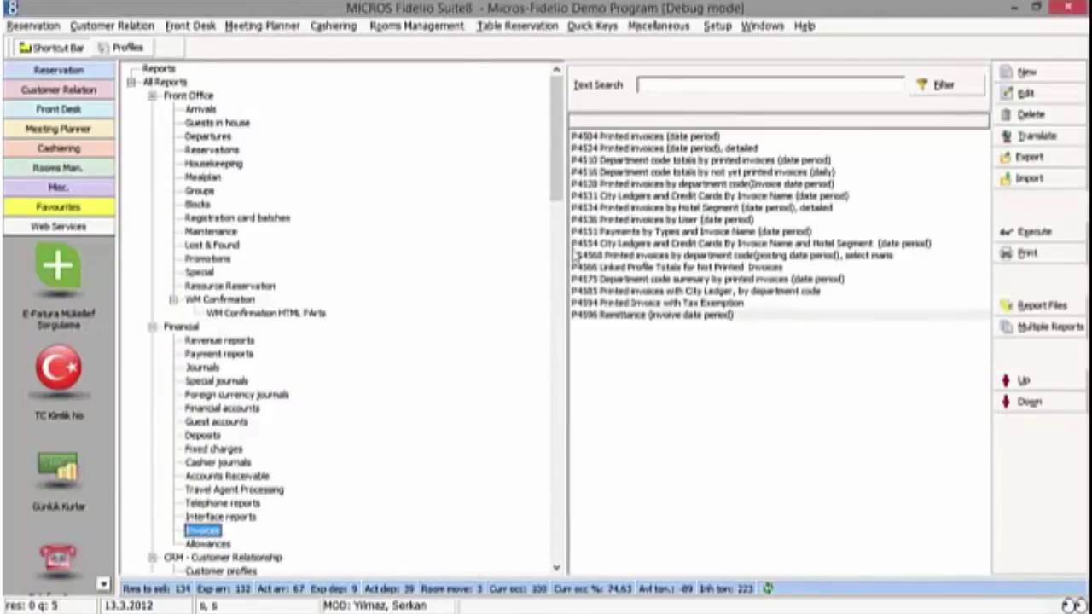
pyautogui.doubleClick(628, 140)
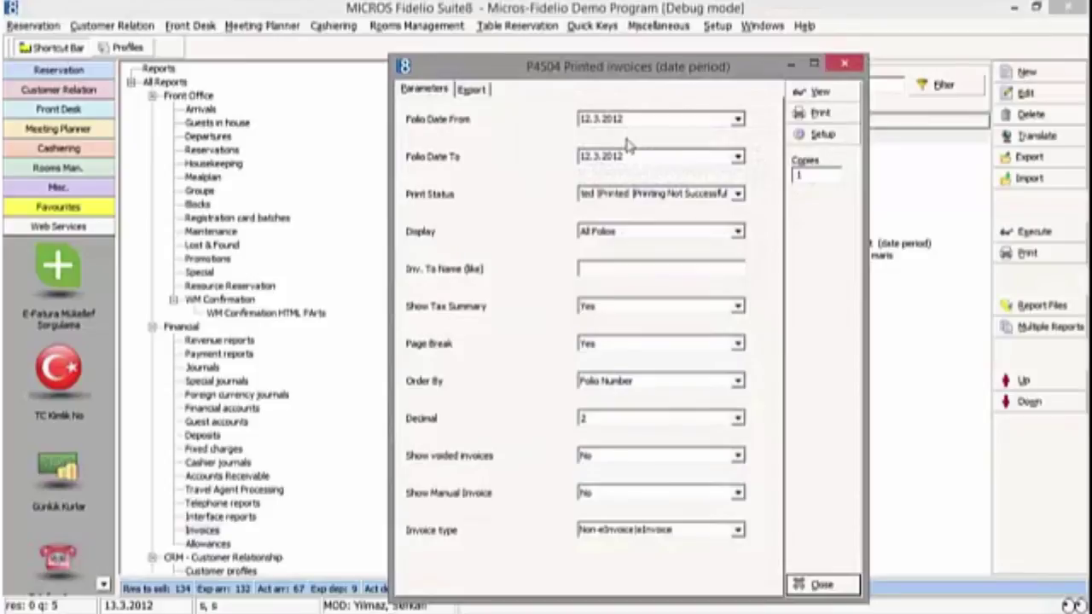
pyautogui.click(737, 531)
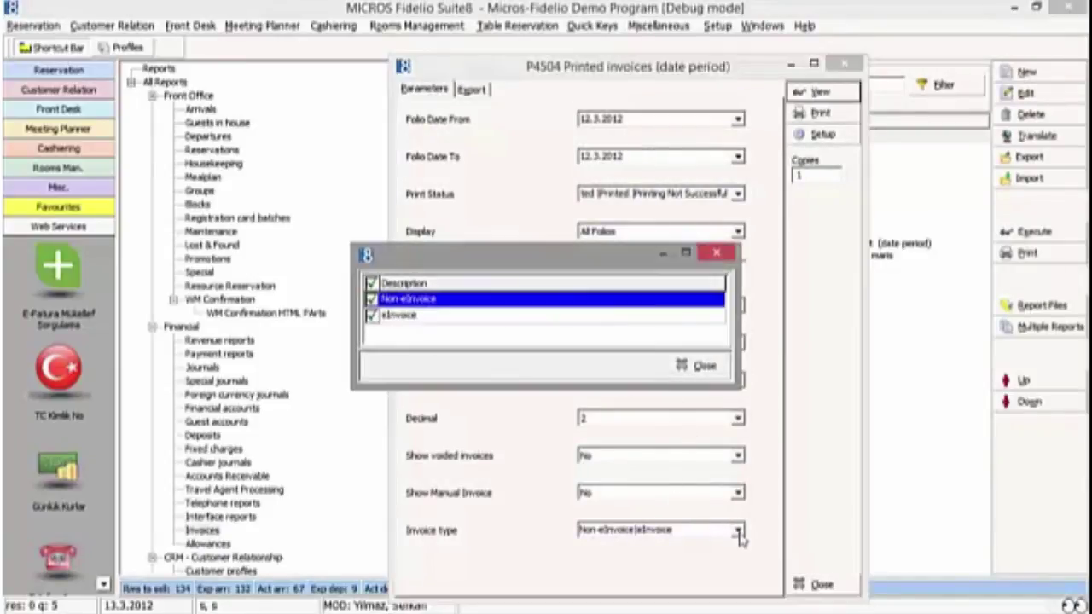